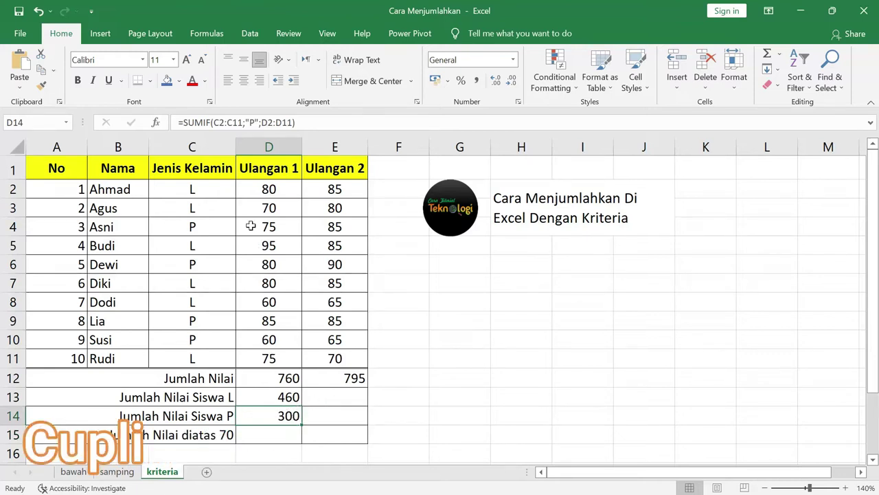
- Select the P students' Ulangan 1 scores in D4, D6, D9 and D10 to check they sum to 300
click(269, 229)
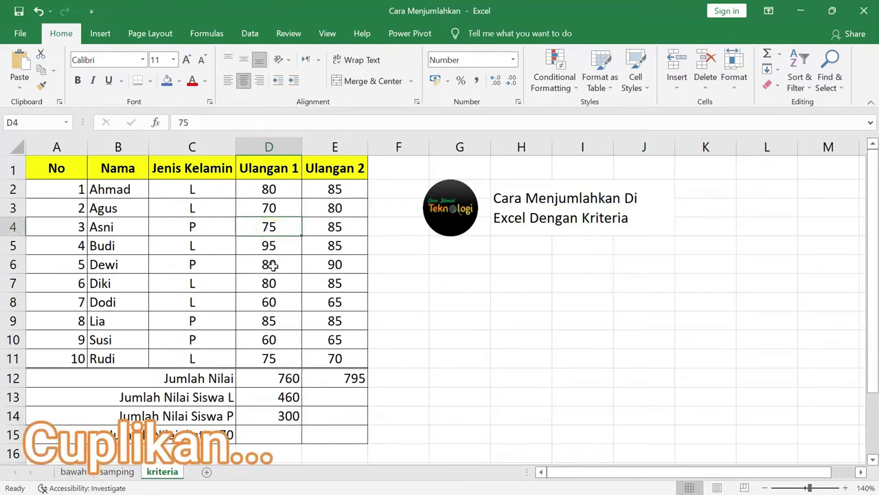
ctrl+click(269, 267)
ctrl+click(272, 317)
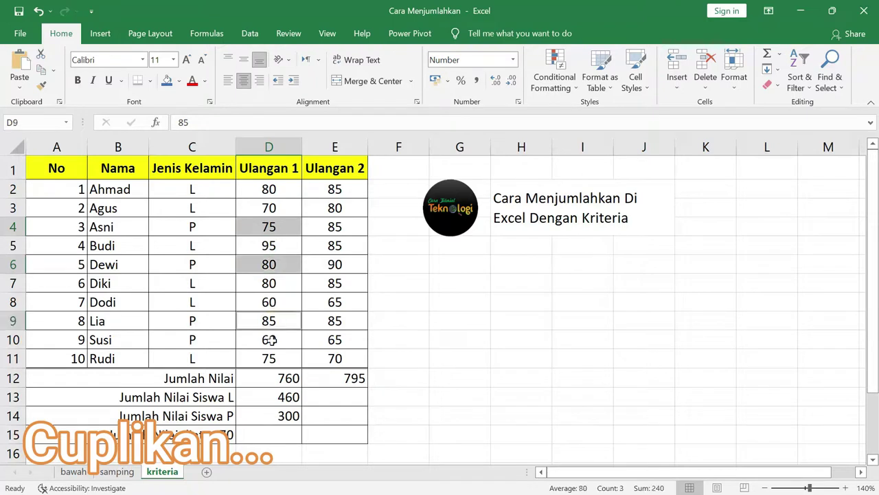
ctrl+click(272, 338)
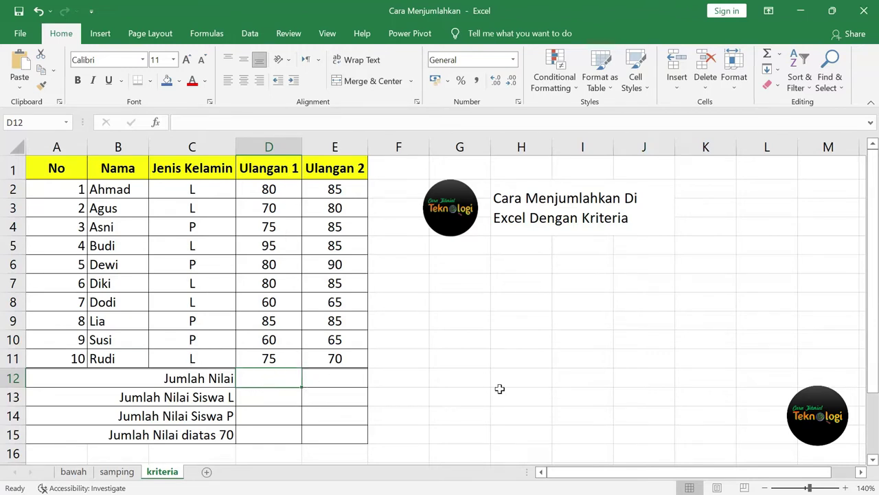
- Enter =sum(D2:D11) in D12 to total the Ulangan 1 scores as 760
text(=s)
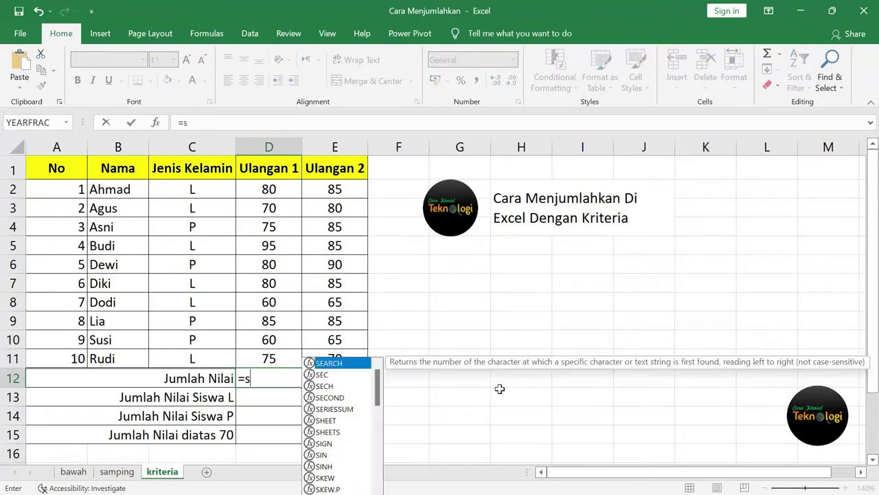
text(um)
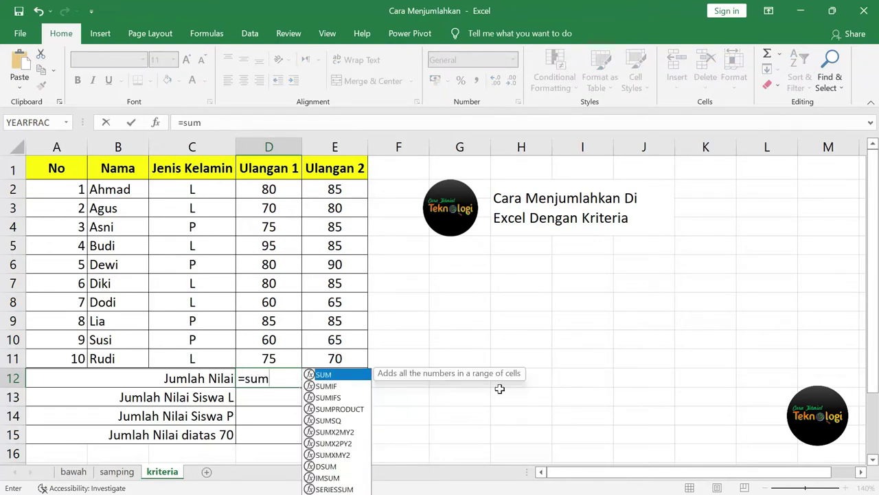
text(()
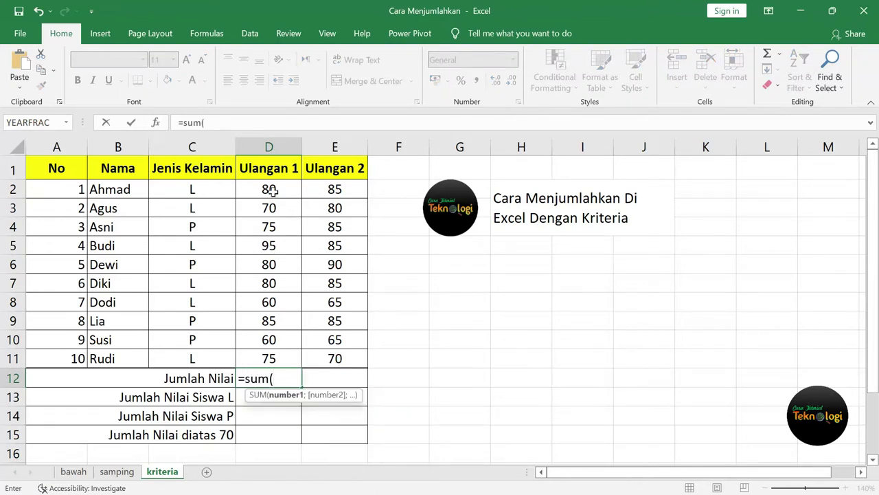
drag(268, 191, 268, 358)
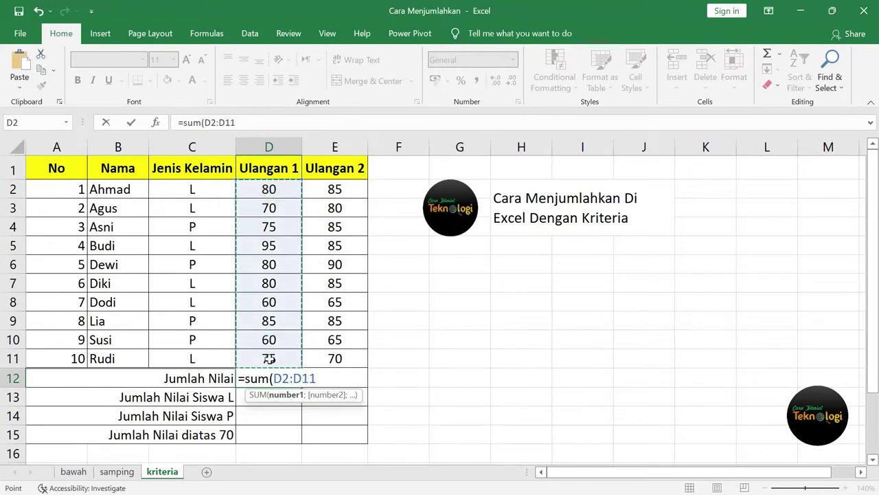
text())
key(Return)
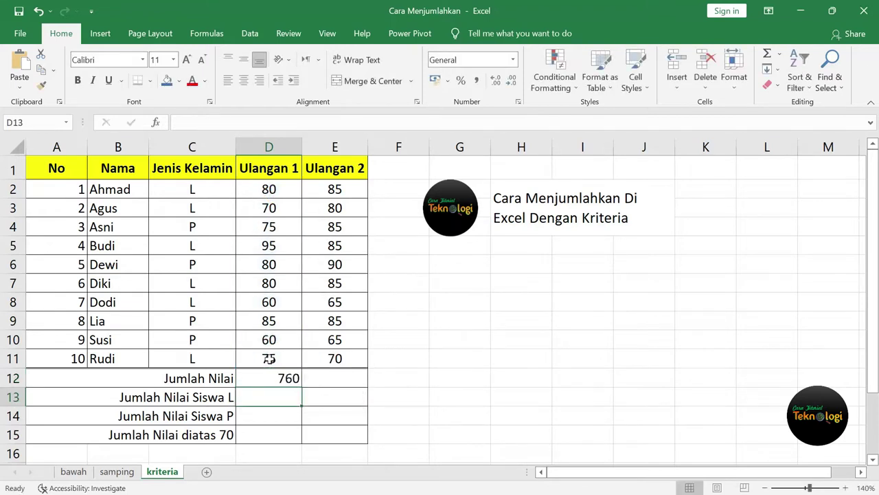
- AutoSum the Ulangan 2 scores E2:E11 to get a total of 795
drag(352, 193, 349, 358)
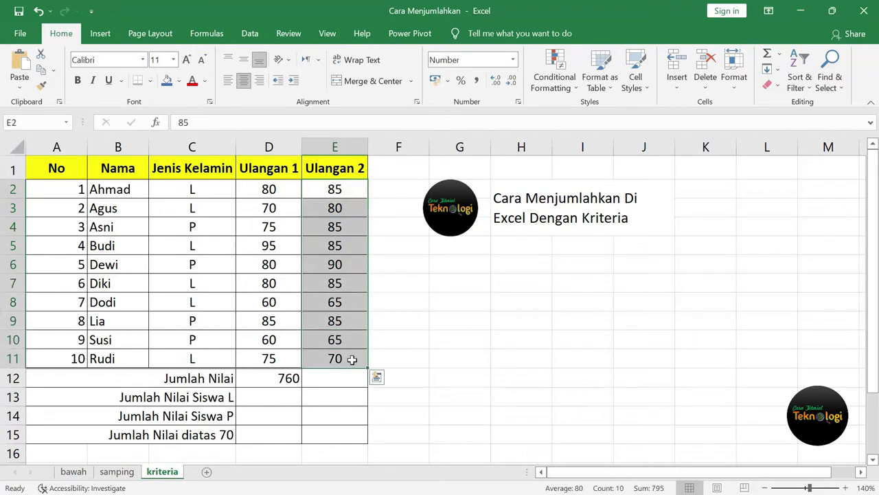
click(768, 55)
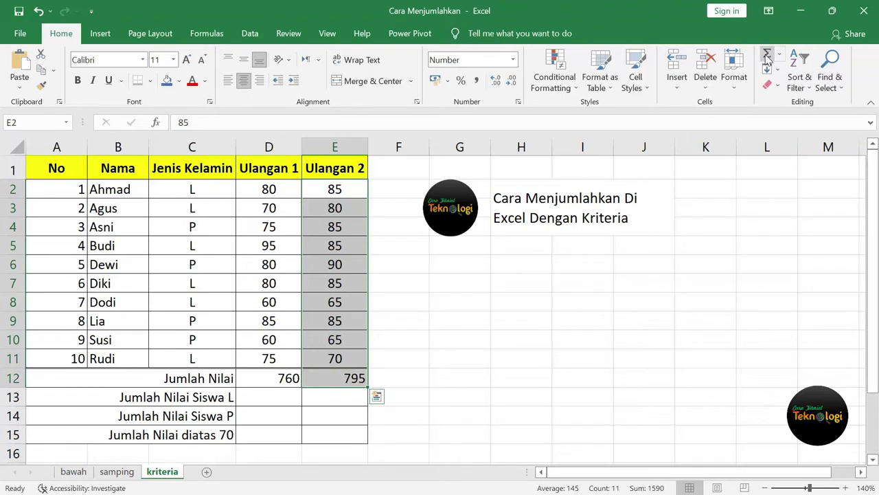
click(499, 316)
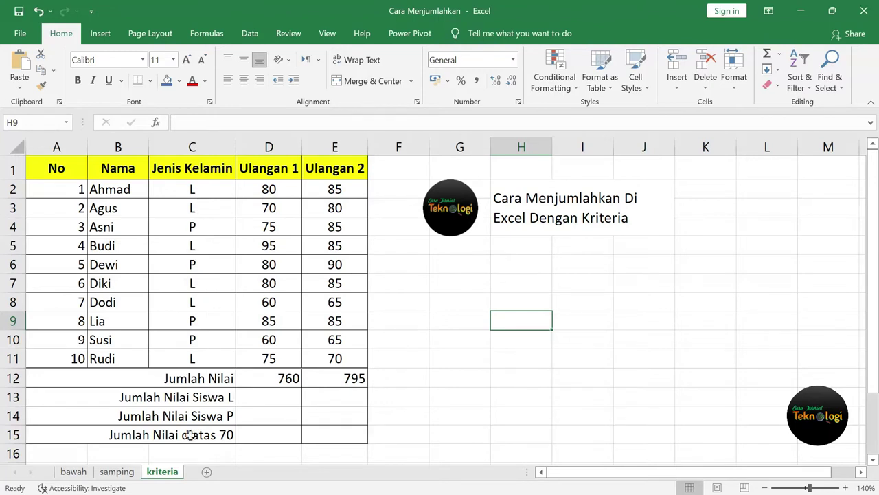
- Enter =SUMIF(C2:C11;"L";D2:D11) in D13 to total L students' Ulangan 1 scores as 460
click(275, 396)
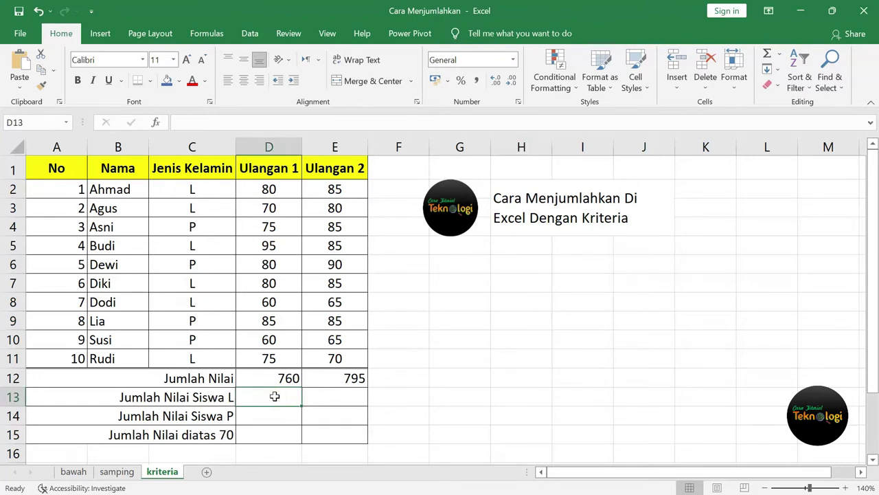
text(=)
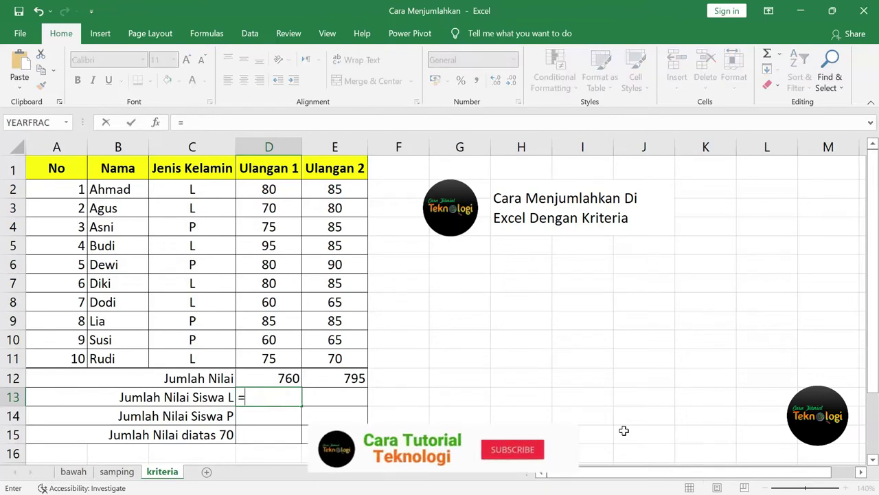
text(sum)
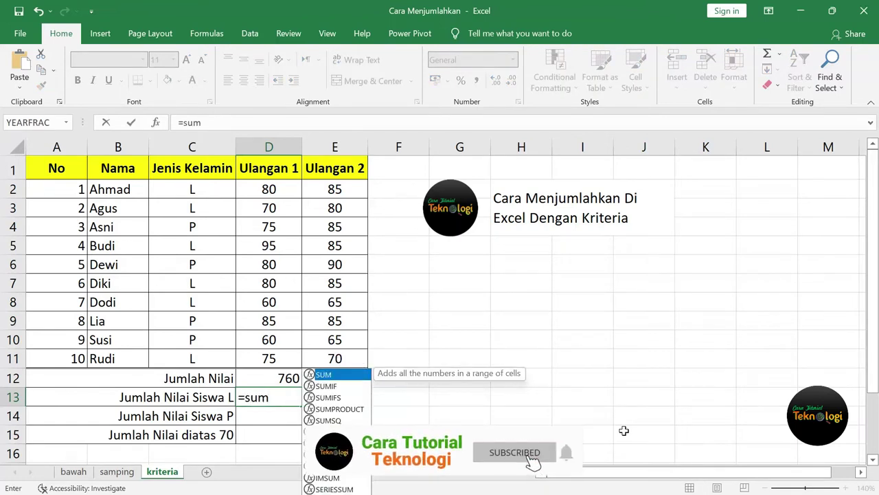
text(if()
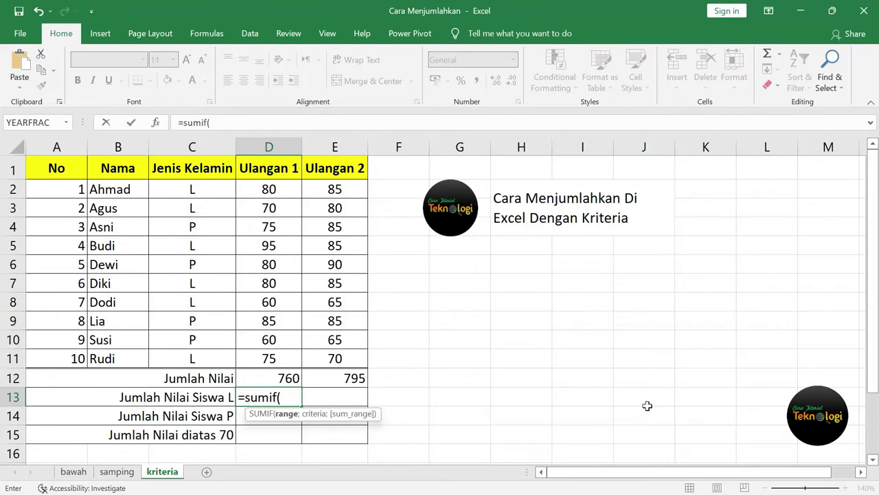
drag(201, 189, 204, 359)
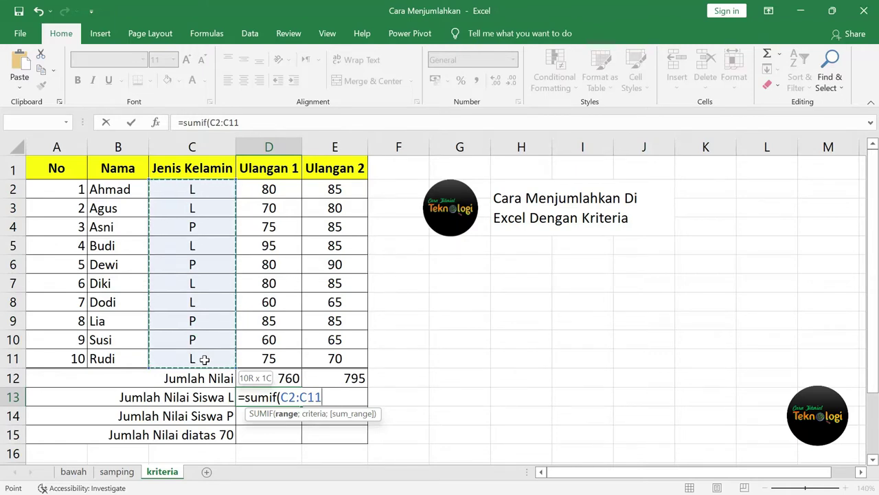
drag(204, 359, 204, 359)
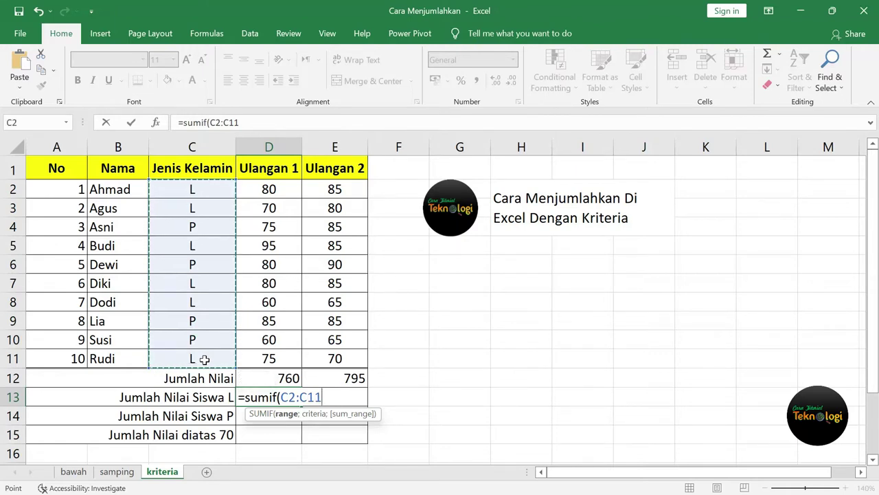
text(;"L")
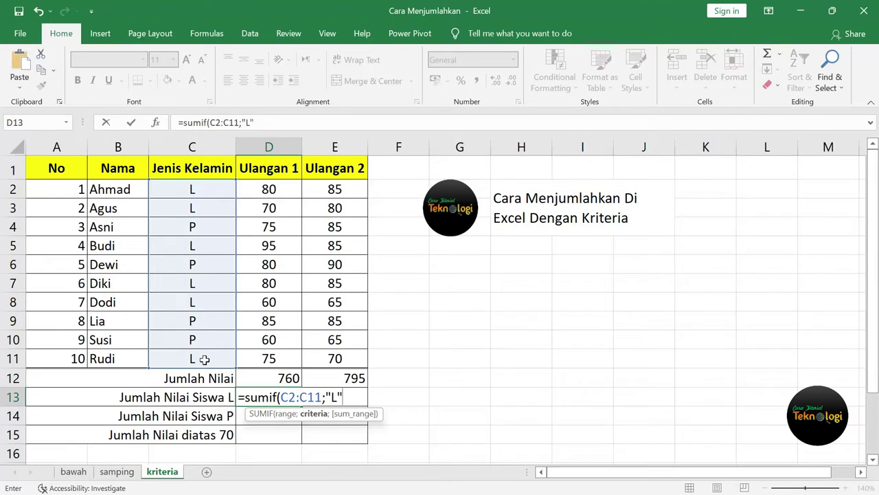
text(;)
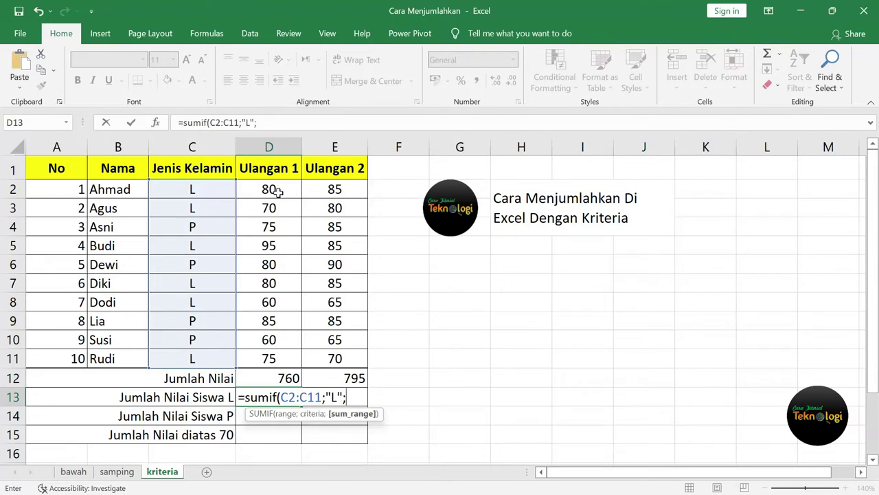
drag(277, 191, 281, 359)
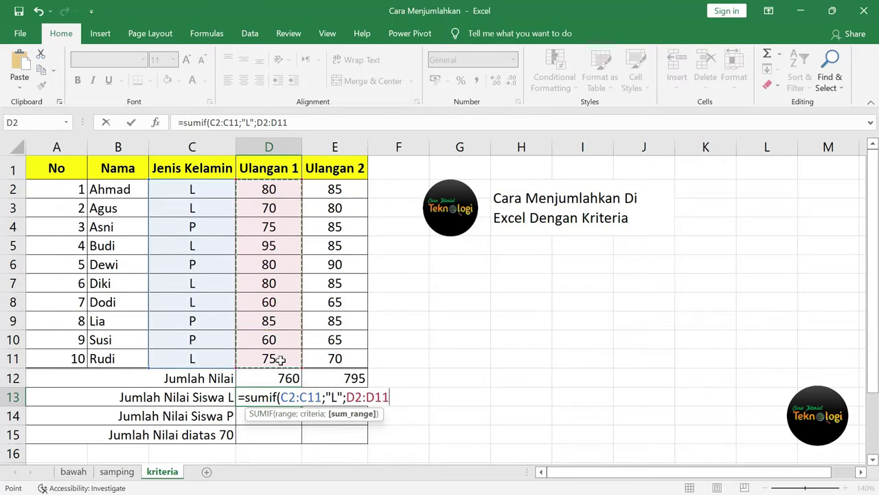
text())
key(Return)
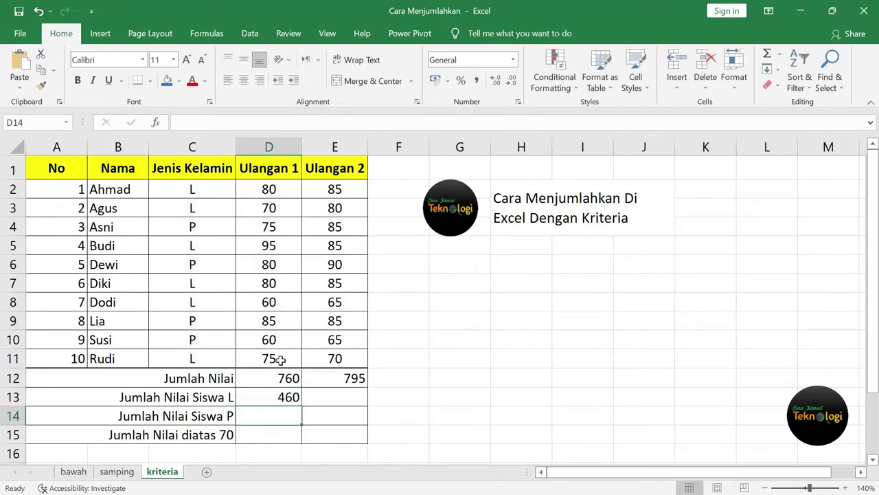
click(290, 397)
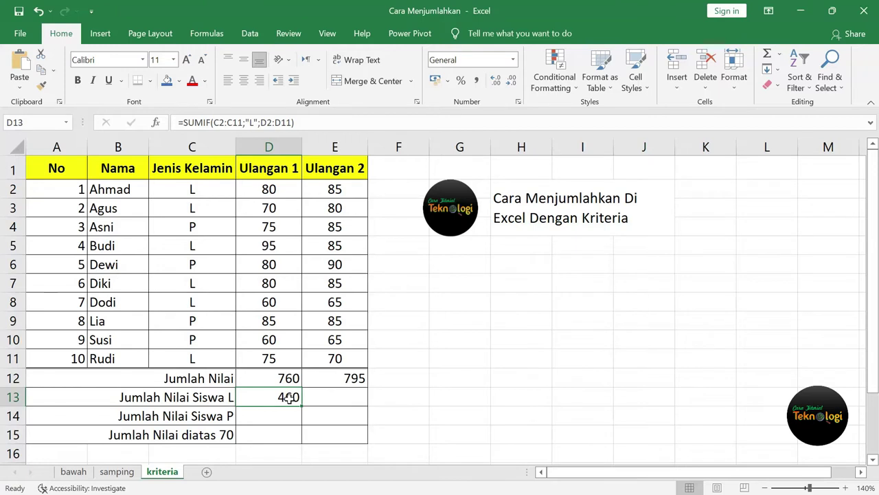
click(280, 191)
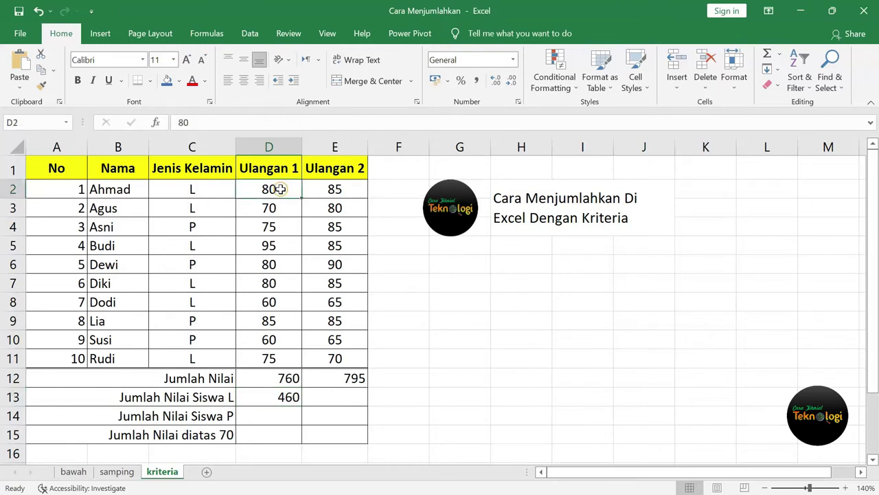
ctrl+click(281, 208)
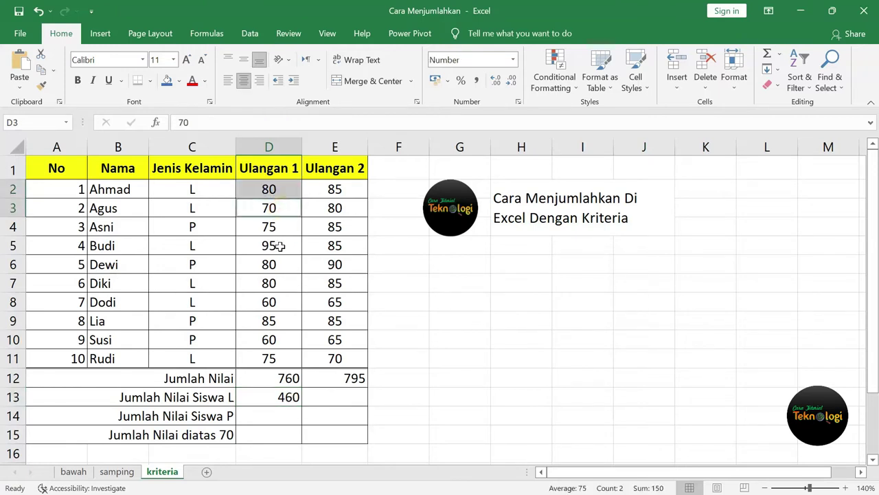
ctrl+click(280, 246)
ctrl+click(275, 284)
ctrl+click(277, 309)
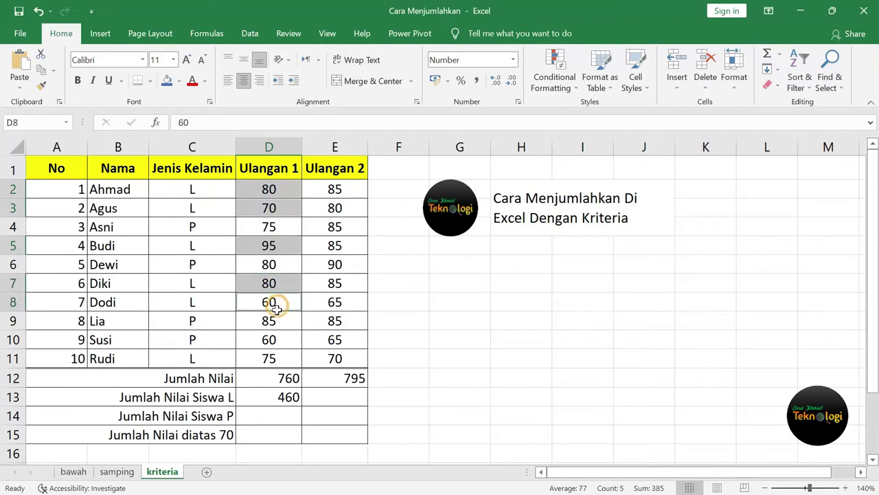
ctrl+click(275, 358)
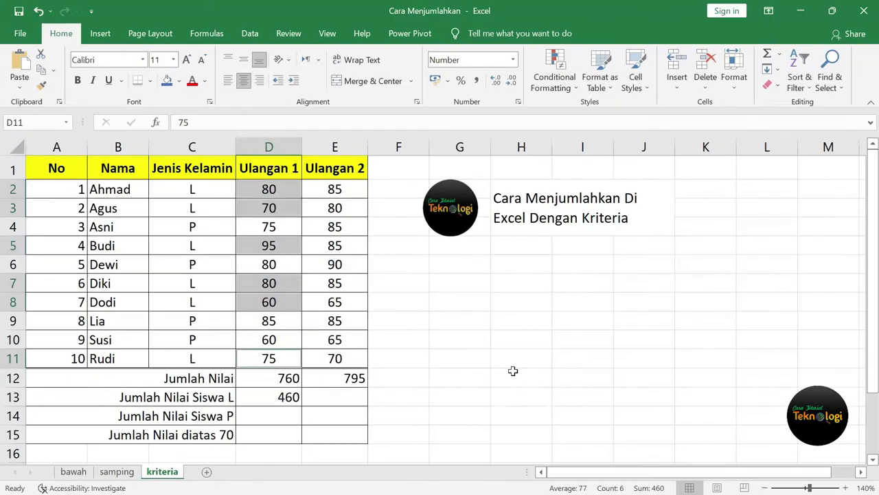
click(512, 372)
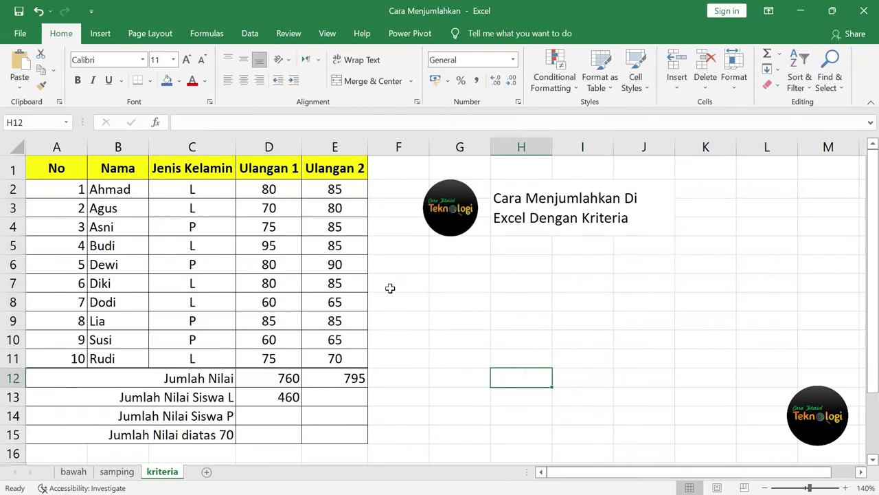
click(285, 415)
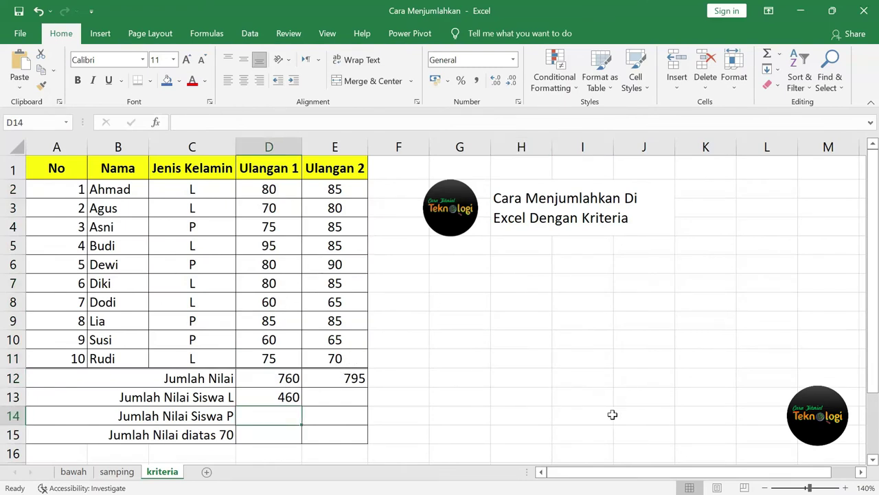
- Enter =SUMIF(C2:C11;"P";D2:D11) in D14, giving 300, and reselect it to check the formula
text(=su)
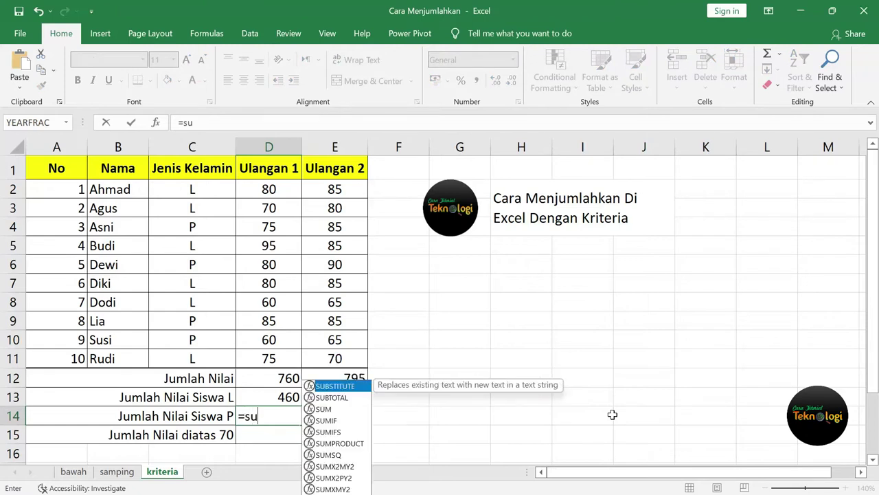
text(mif)
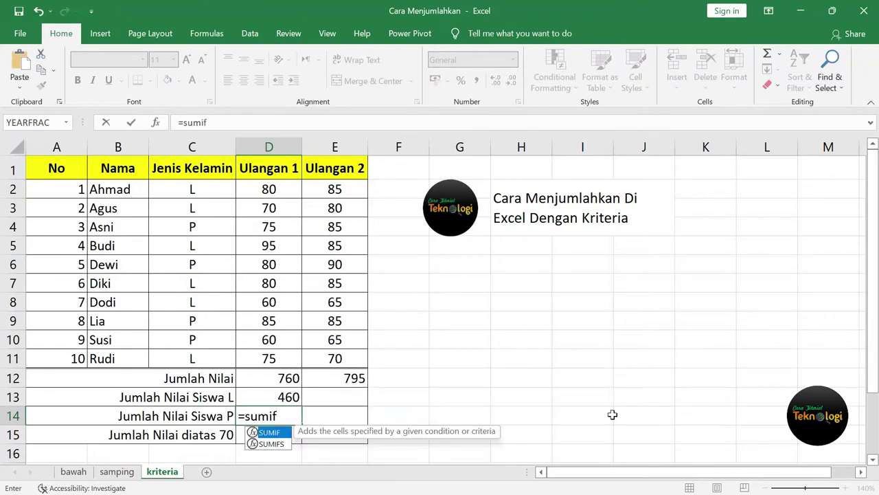
text(()
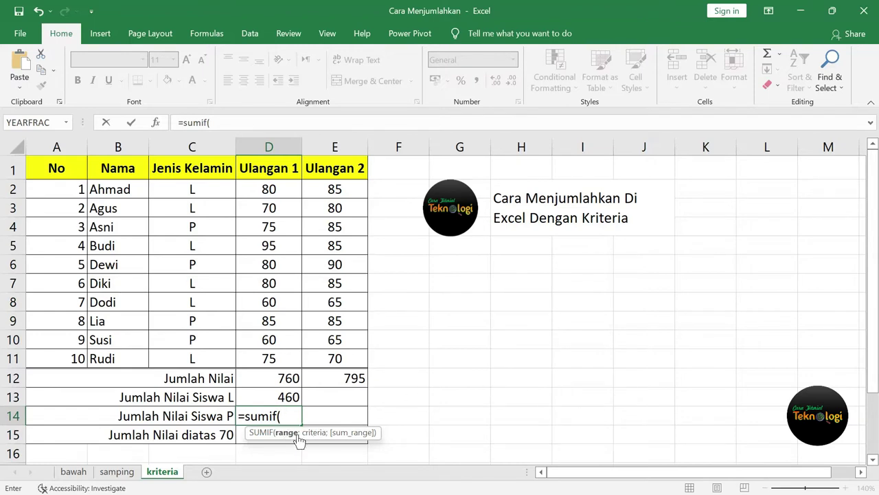
drag(192, 187, 190, 358)
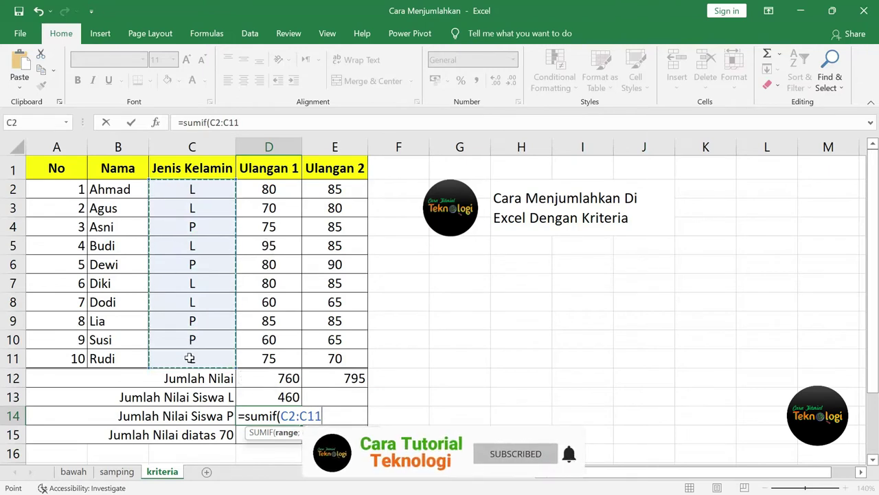
text(;"P)
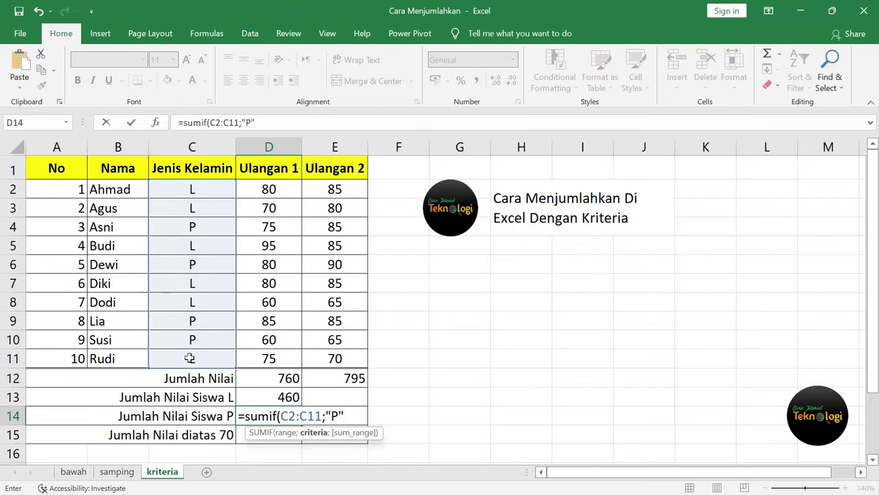
text(;)
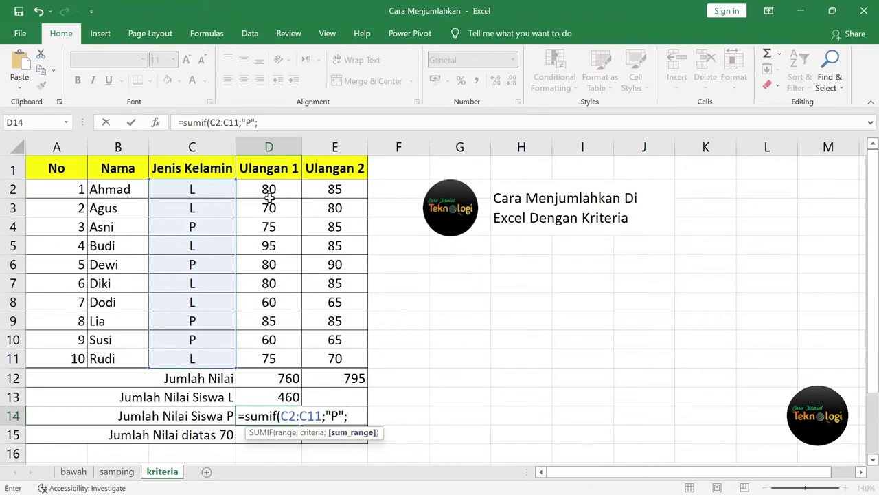
drag(269, 191, 272, 357)
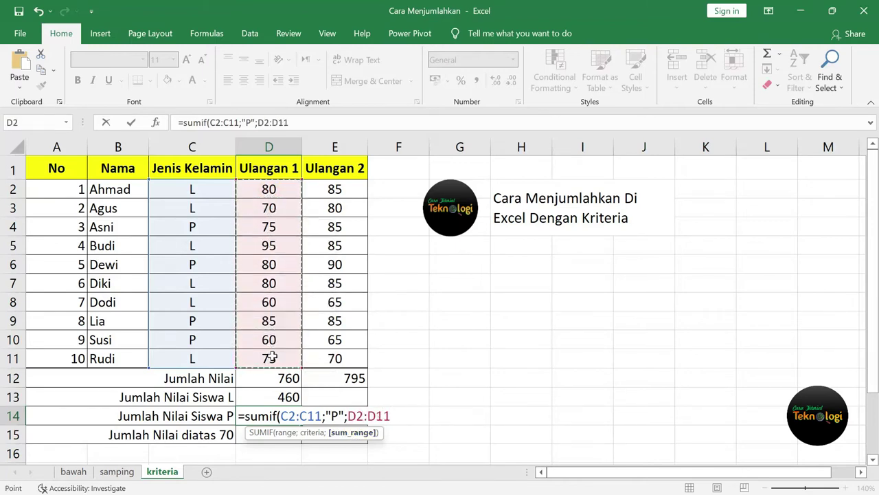
text())
key(Return)
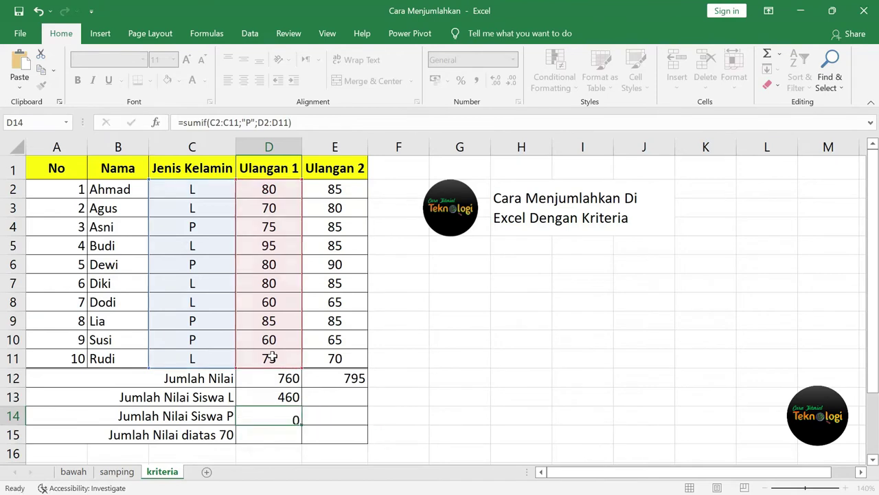
click(293, 417)
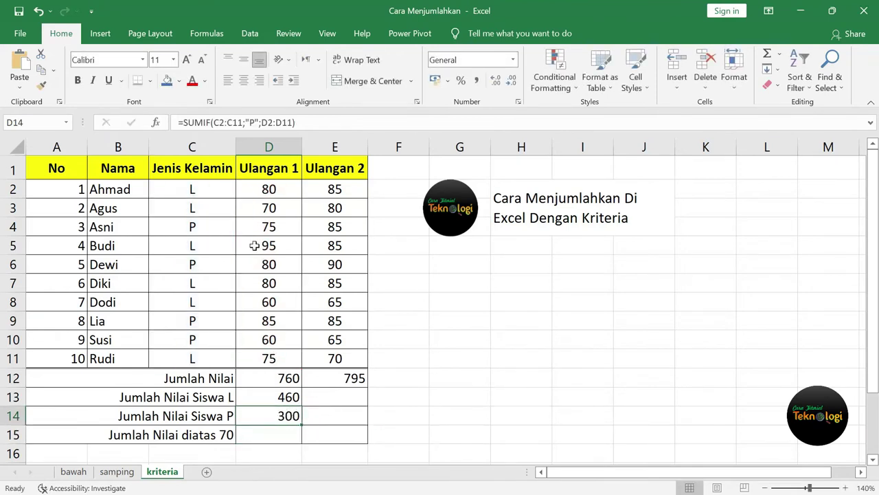
click(268, 229)
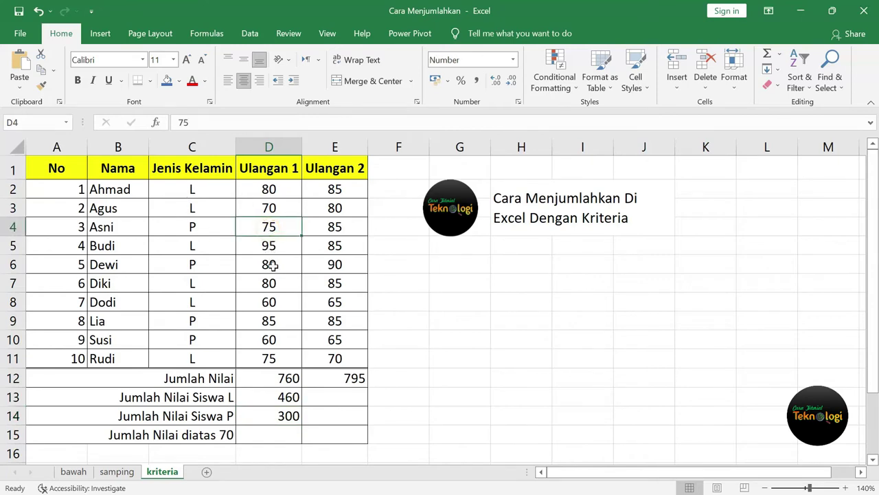
ctrl+click(270, 265)
ctrl+click(271, 321)
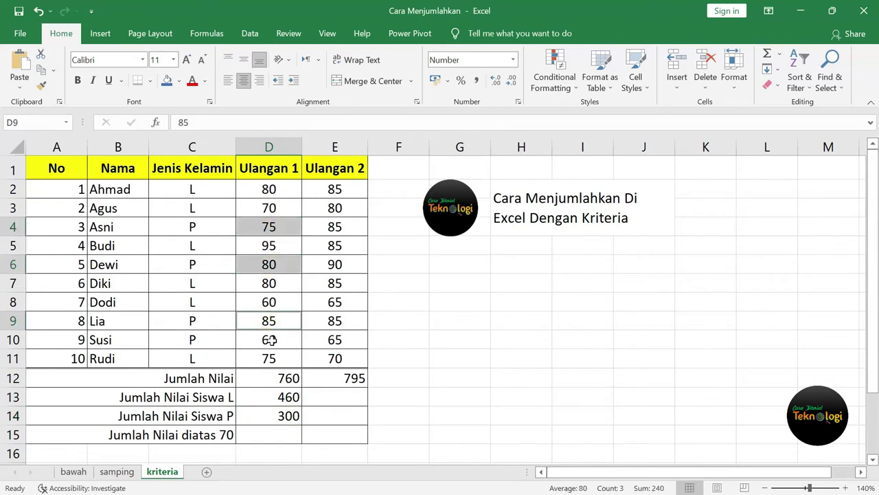
ctrl+click(270, 340)
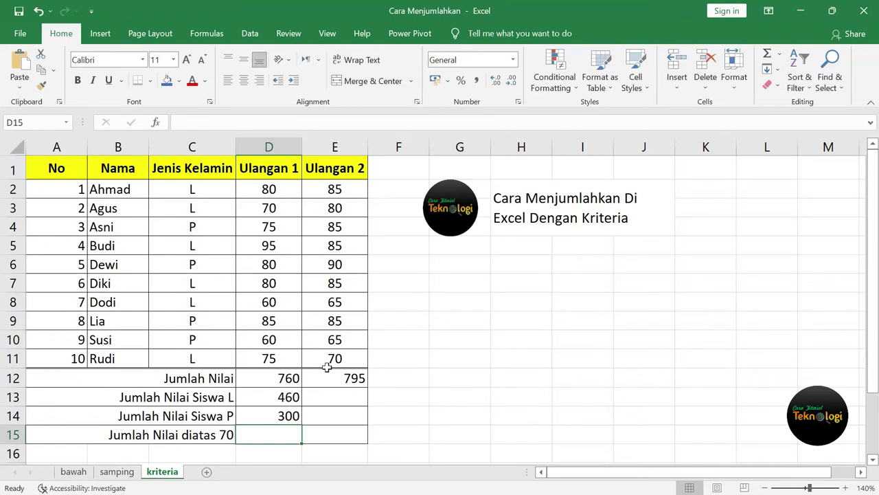
- Enter =SUMIF(D2:D11;">70";D2:D11) in D15 to sum Ulangan 1 scores above 70 as 570
text(=s)
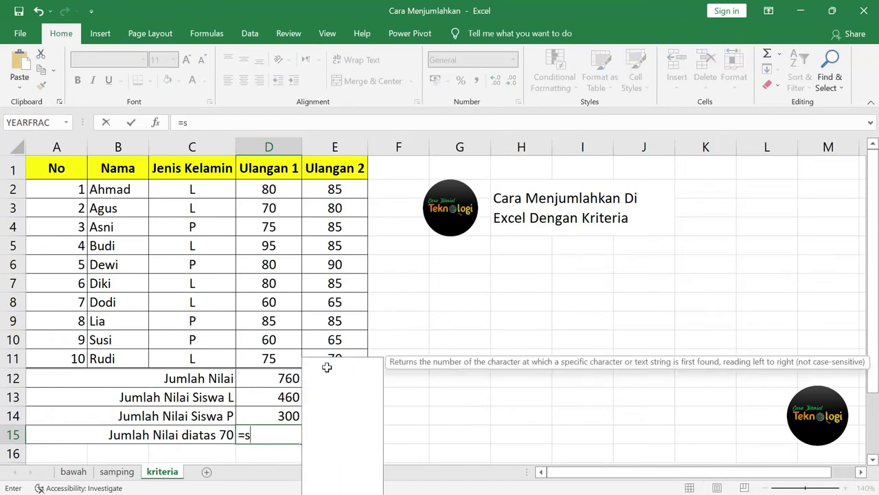
text(umif)
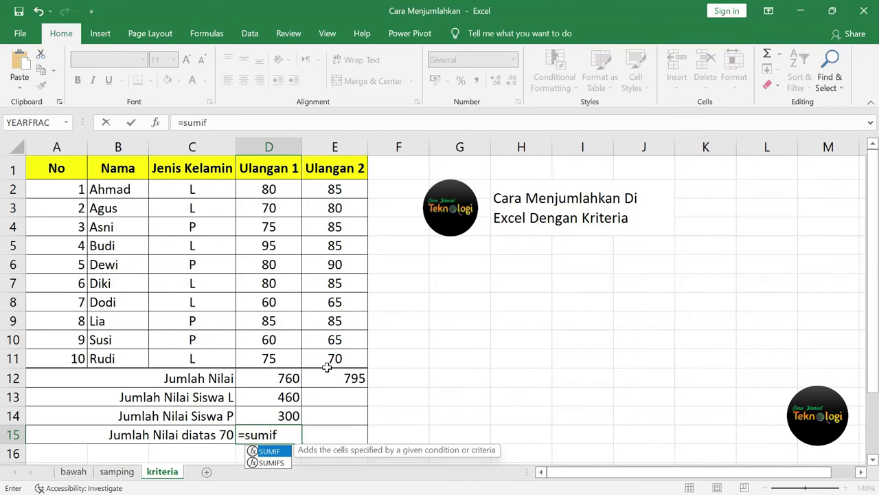
text(()
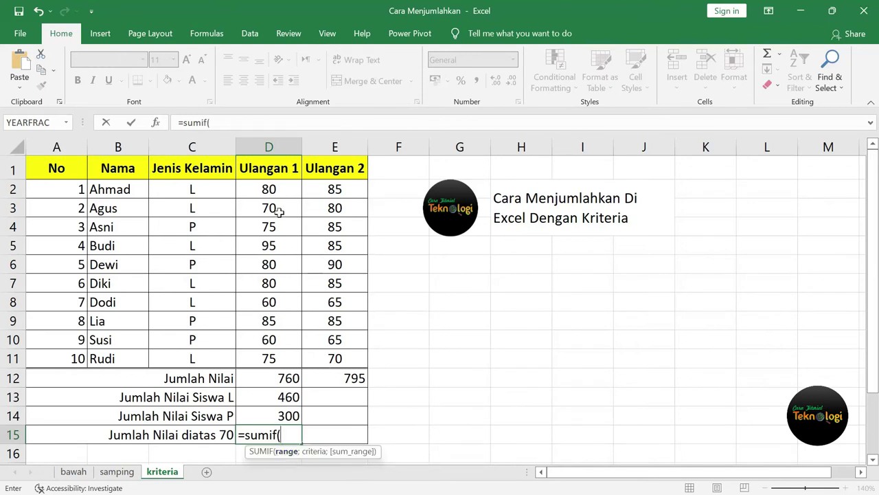
drag(278, 189, 280, 359)
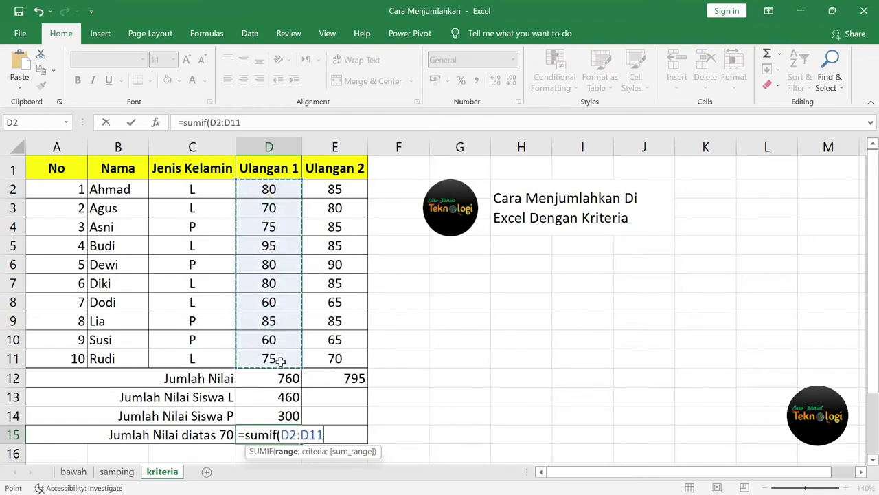
text(;)
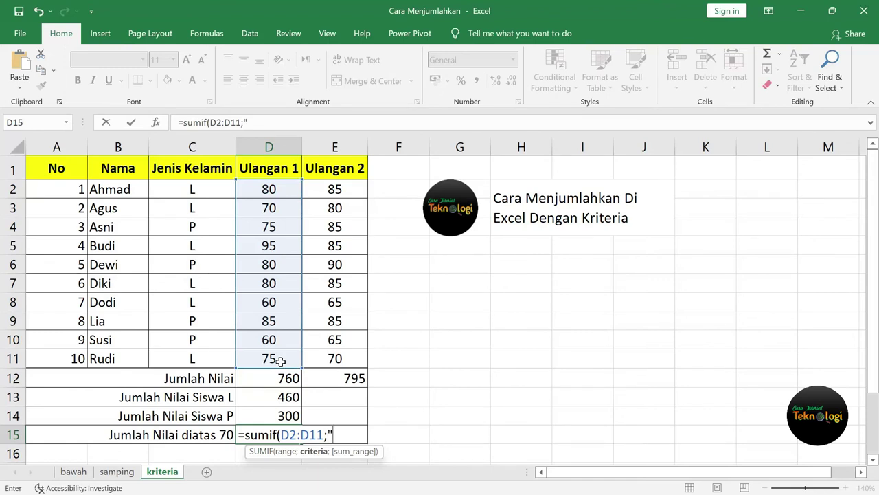
text(7)
text(0")
text(;)
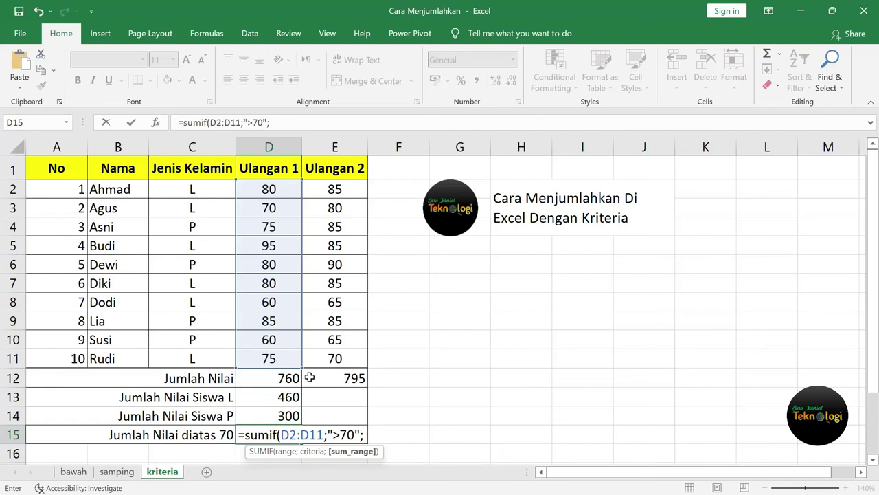
click(279, 189)
drag(279, 210, 273, 358)
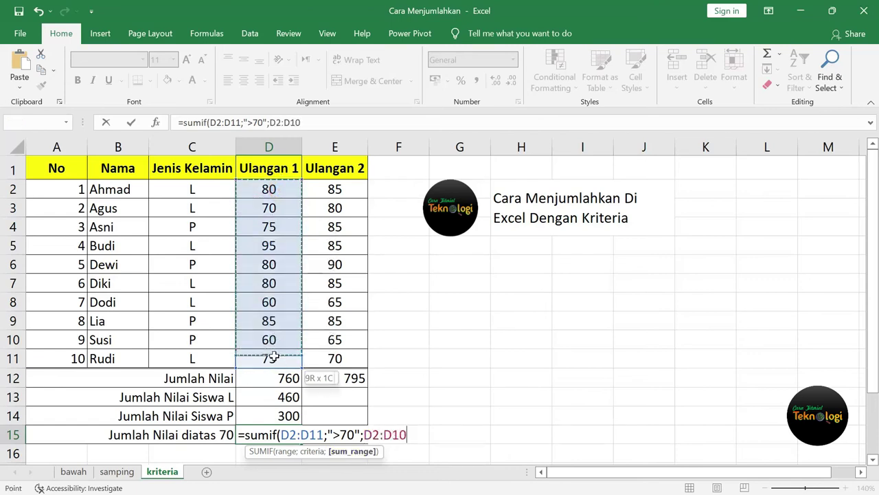
text())
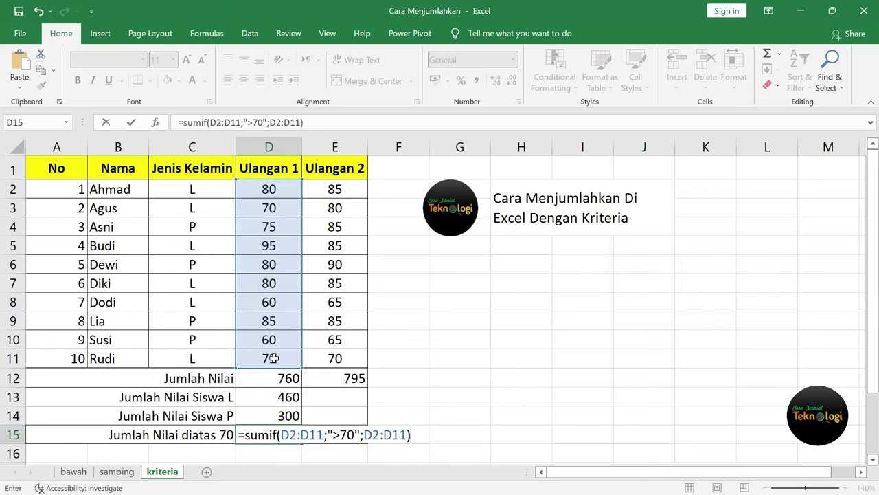
key(Return)
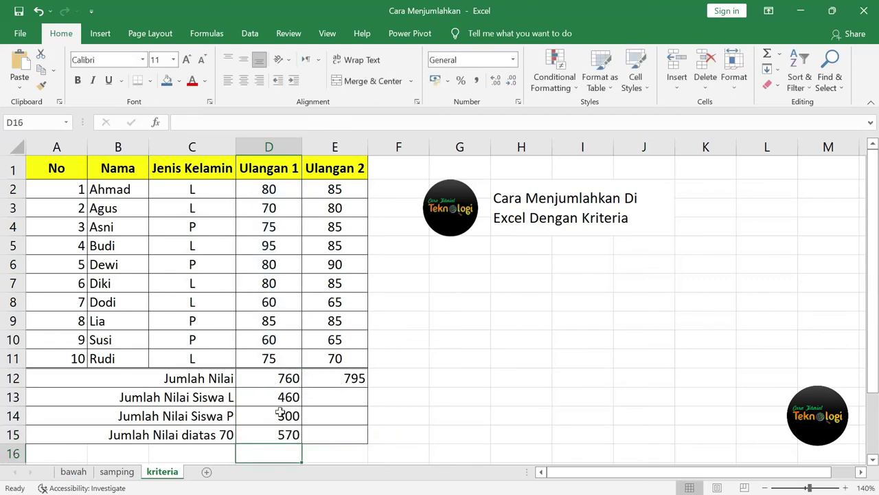
click(287, 434)
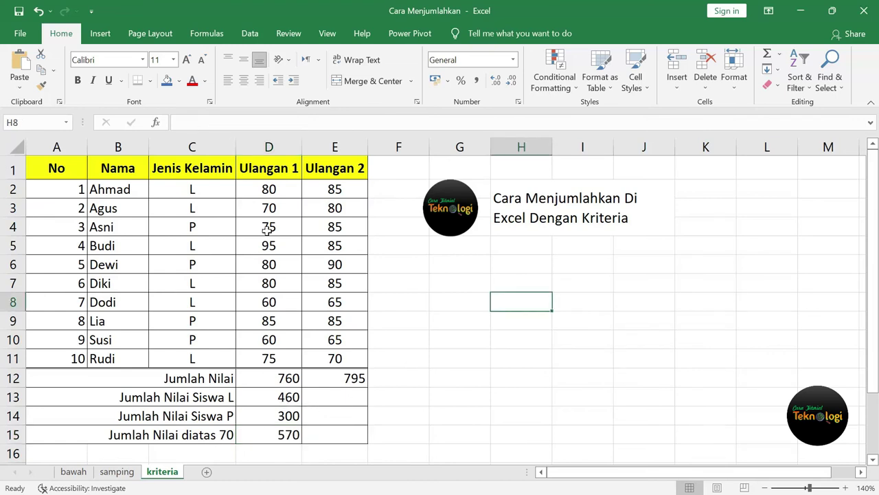
click(274, 190)
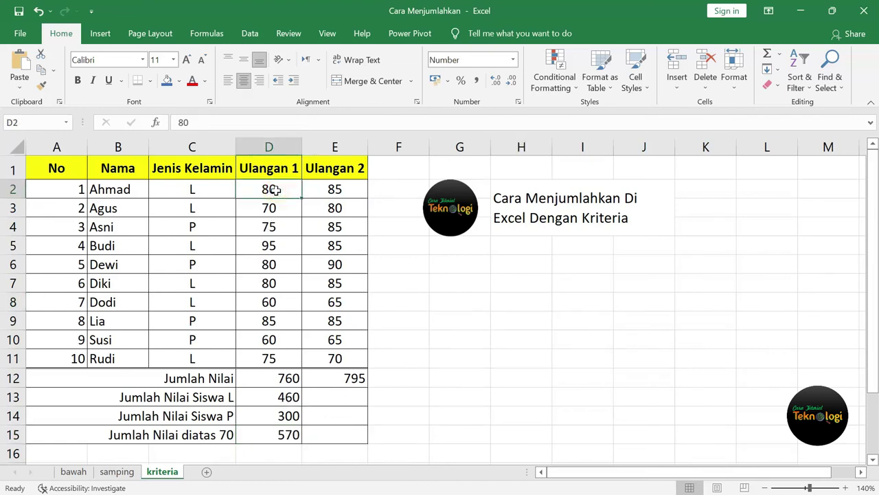
ctrl+click(279, 227)
ctrl+click(277, 245)
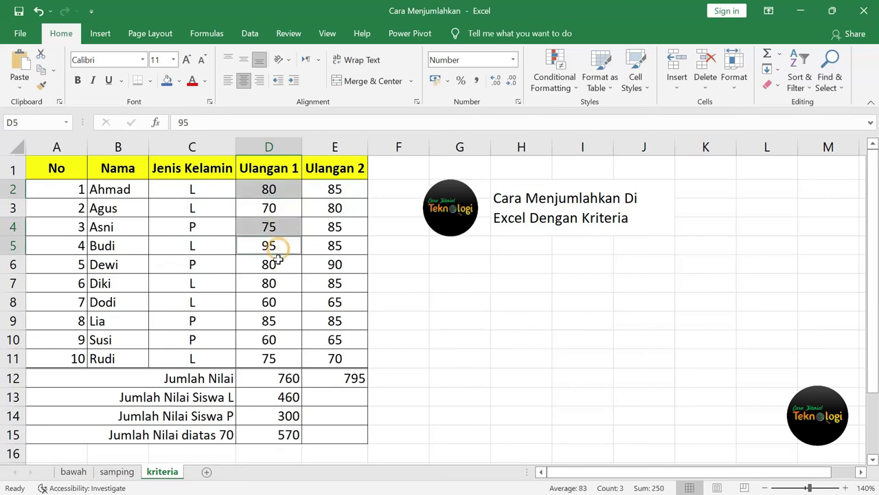
ctrl+click(278, 261)
ctrl+click(278, 284)
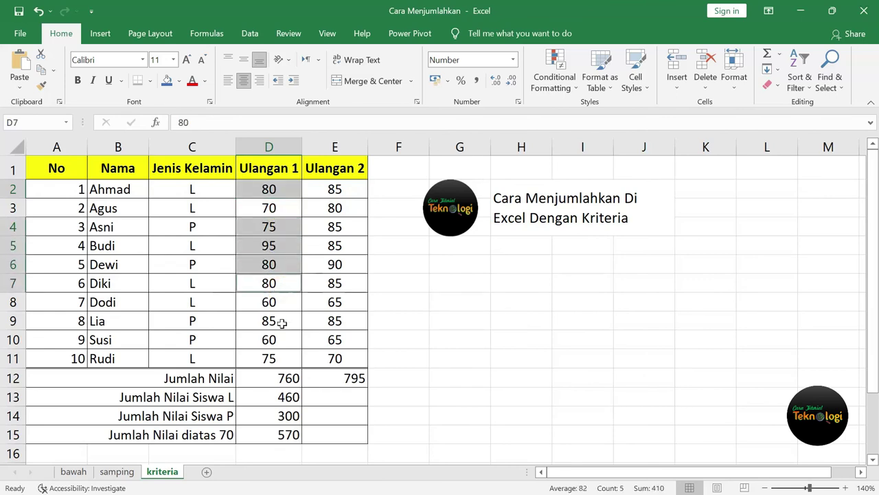
ctrl+click(282, 321)
ctrl+click(282, 356)
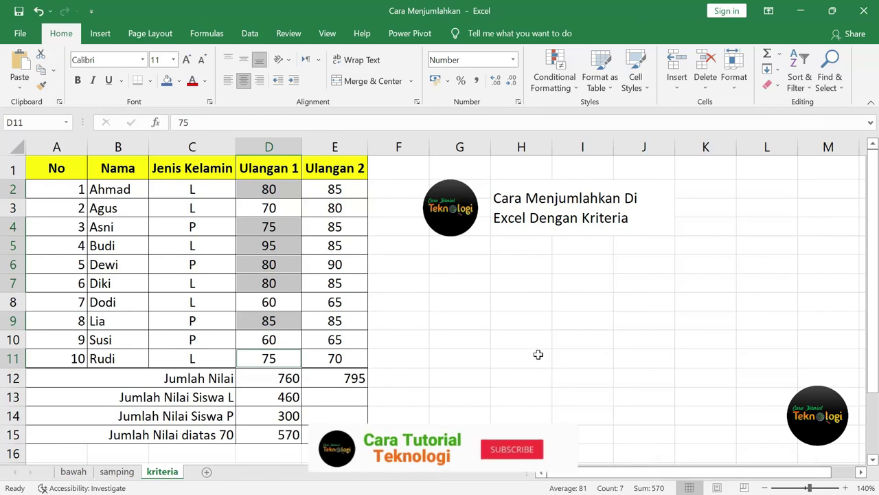
click(537, 354)
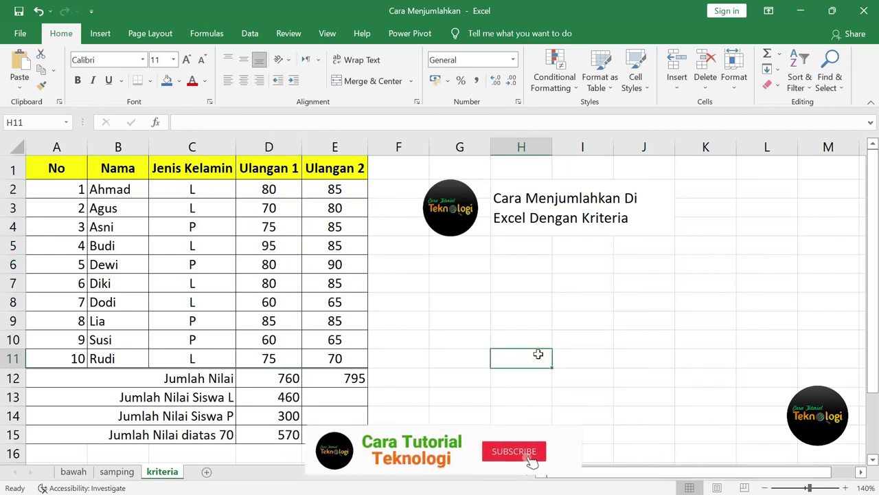